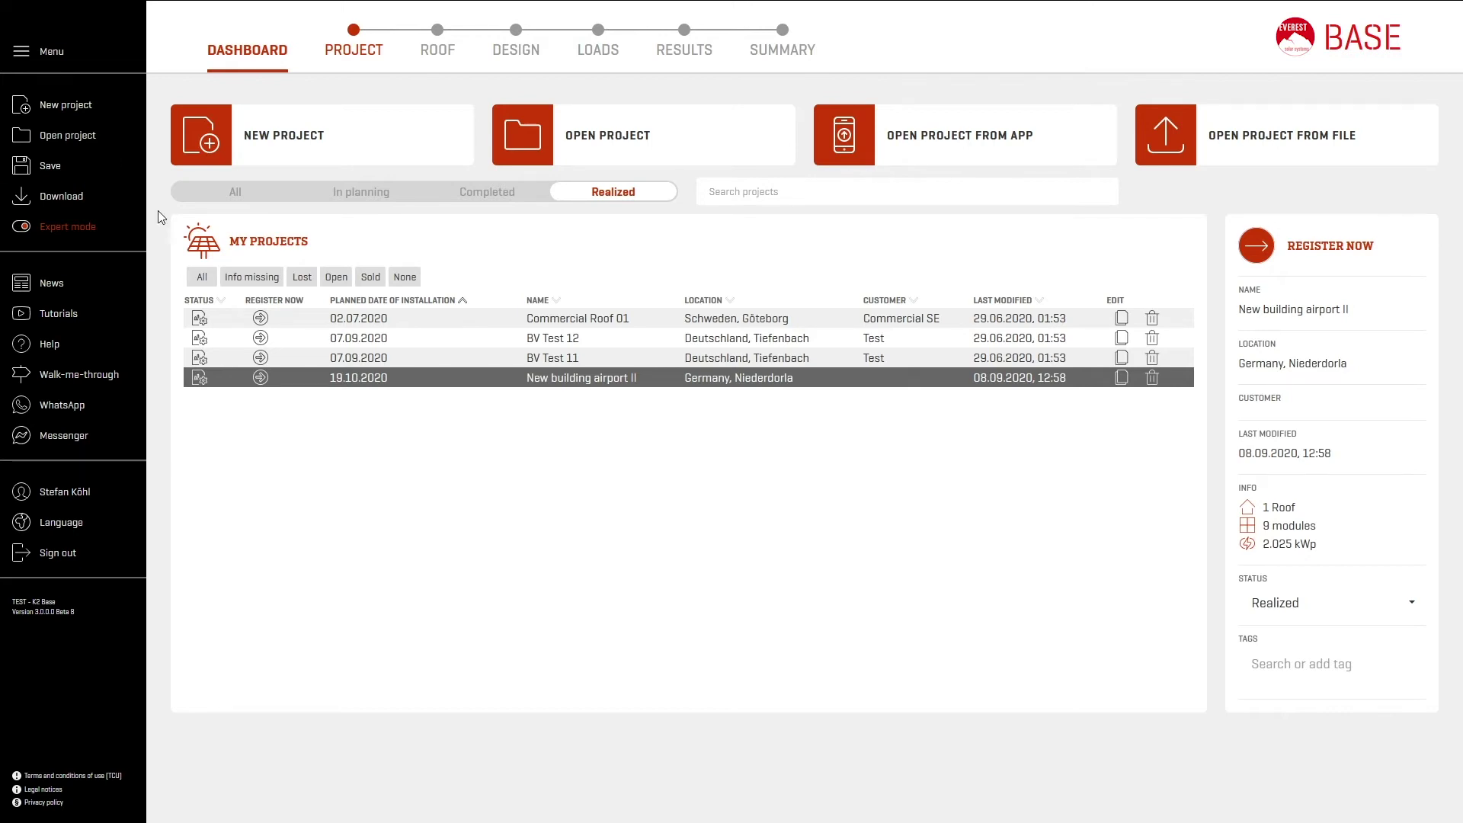
Collapse the side menu to icons, expand its labels again, and switch Expert mode off
{"action": "left_click", "coordinate": [23, 53]}
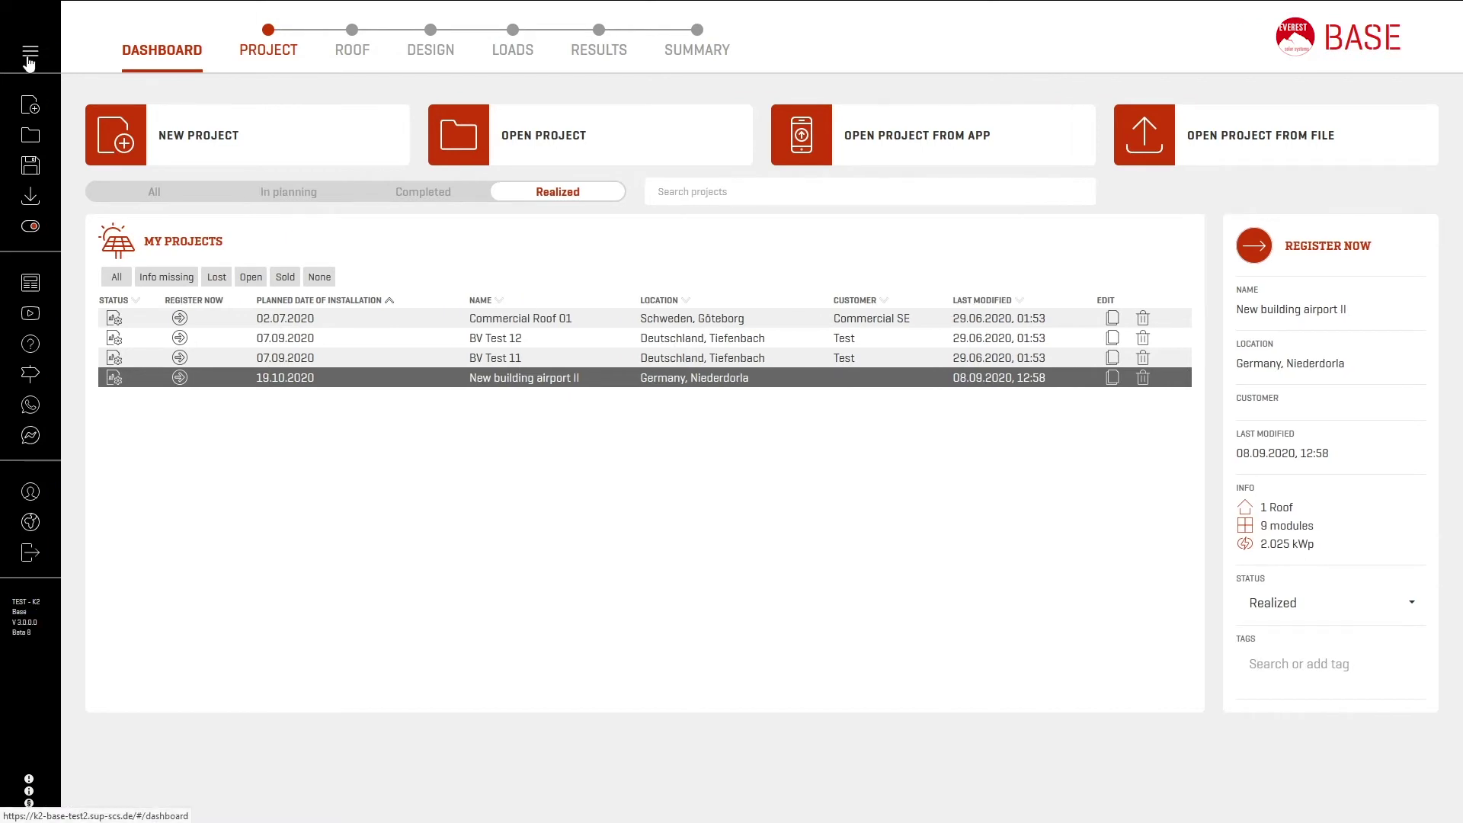
{"action": "left_click", "coordinate": [30, 55]}
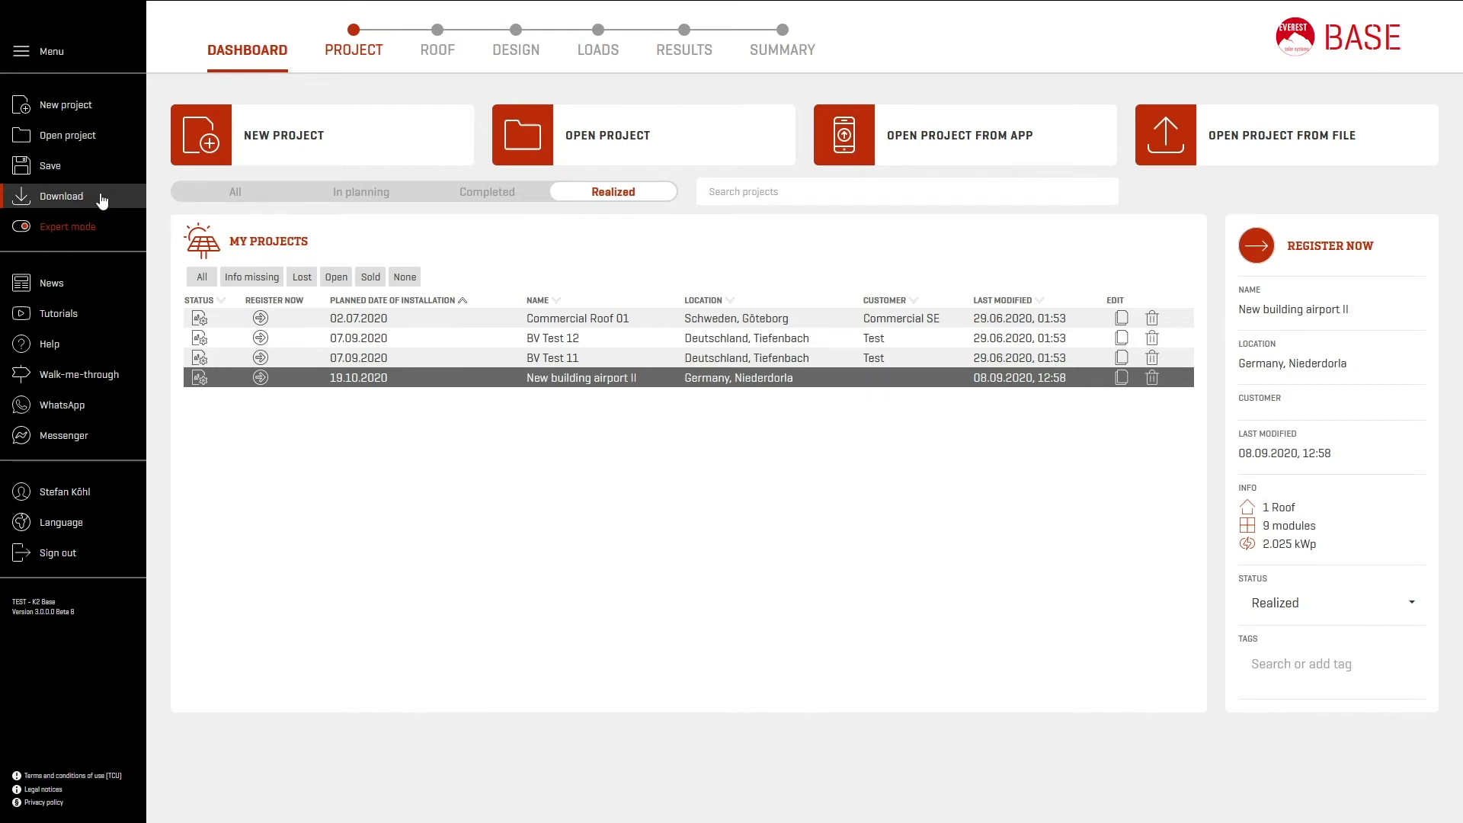
{"action": "left_click", "coordinate": [35, 229]}
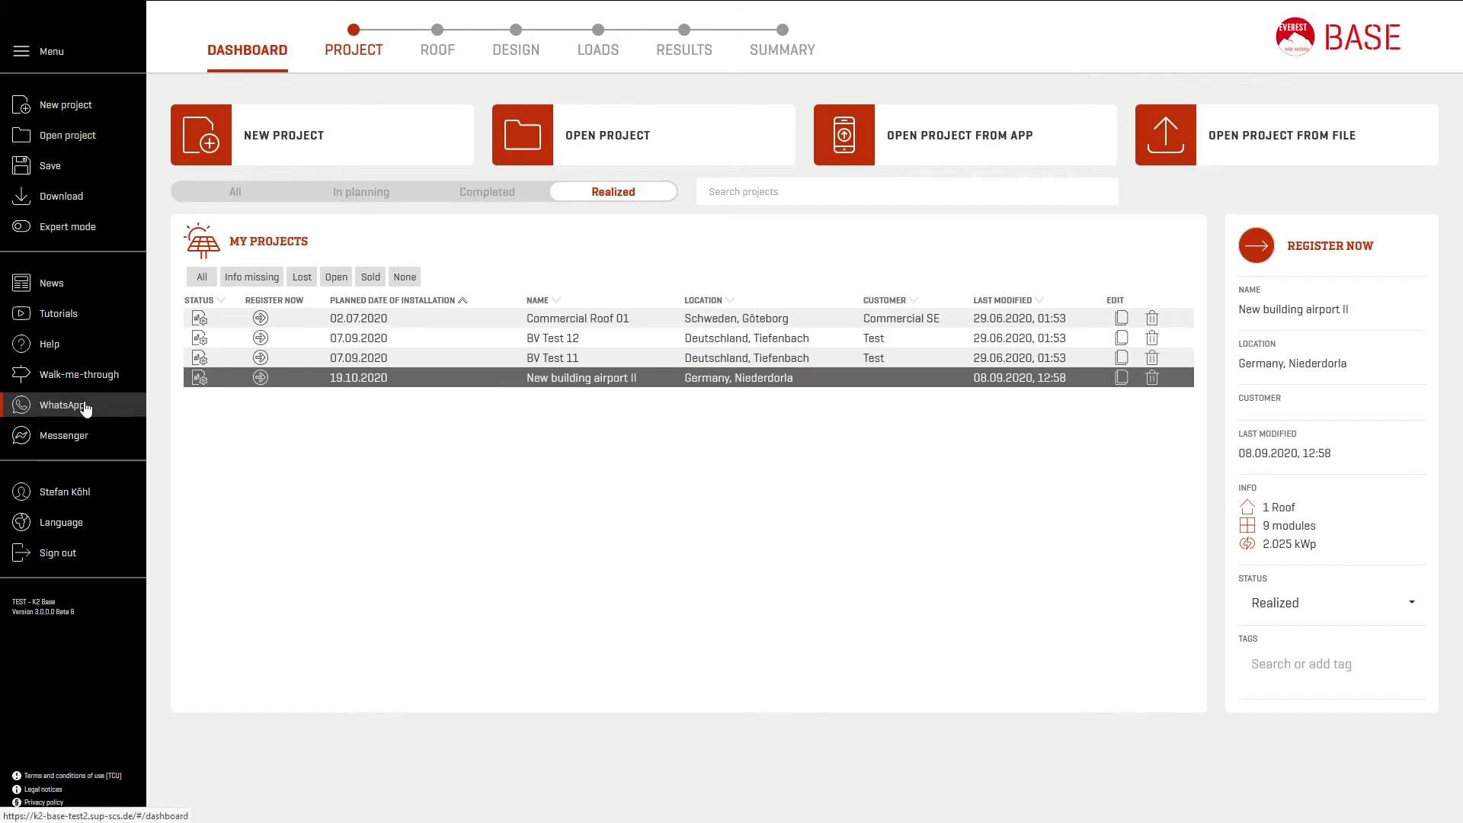
Open the K2 Sherpa WhatsApp chat, then dismiss it and click the empty dashboard
{"action": "left_click", "coordinate": [76, 405]}
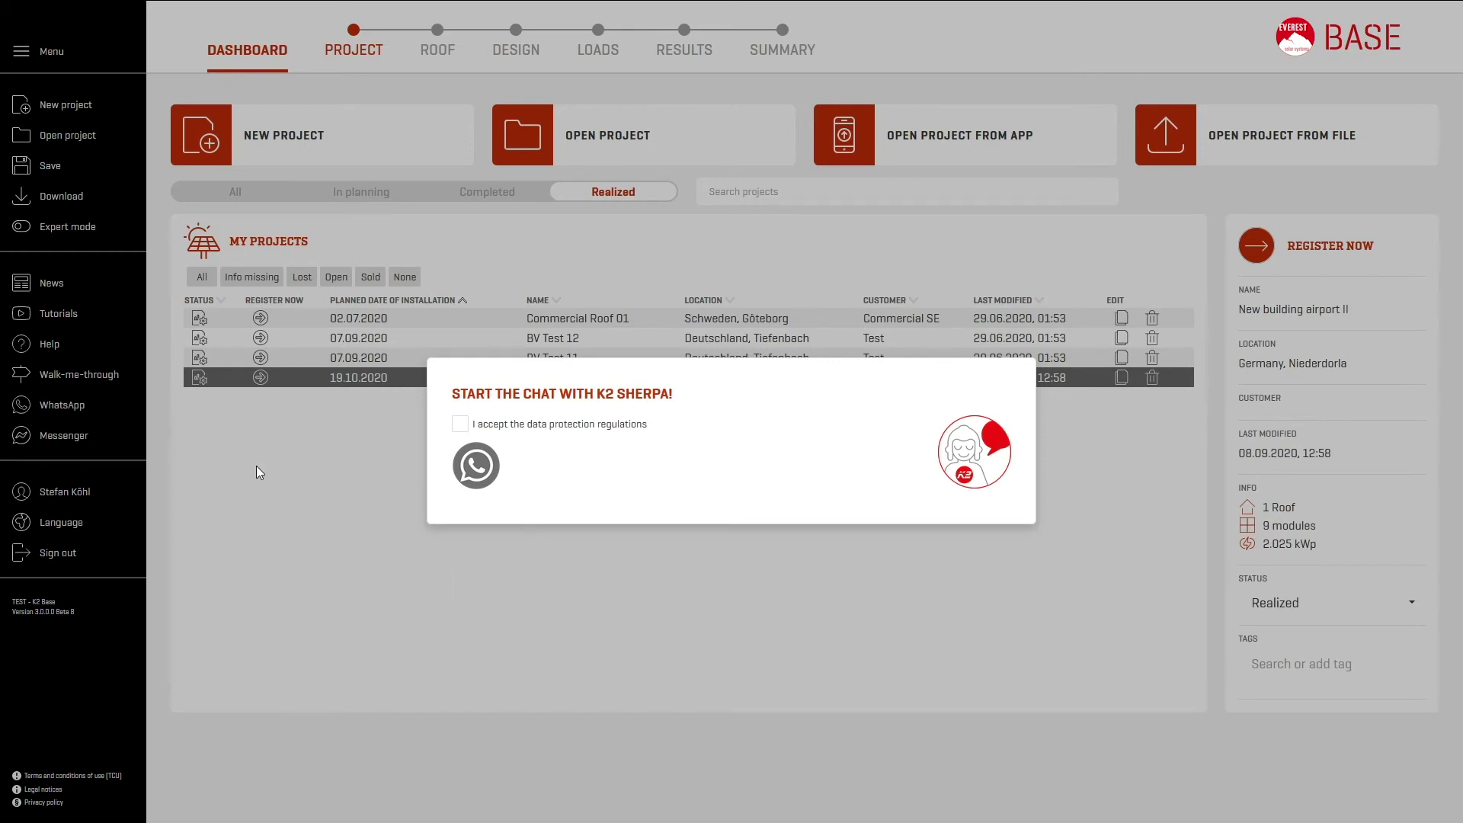
{"action": "left_click", "coordinate": [178, 444]}
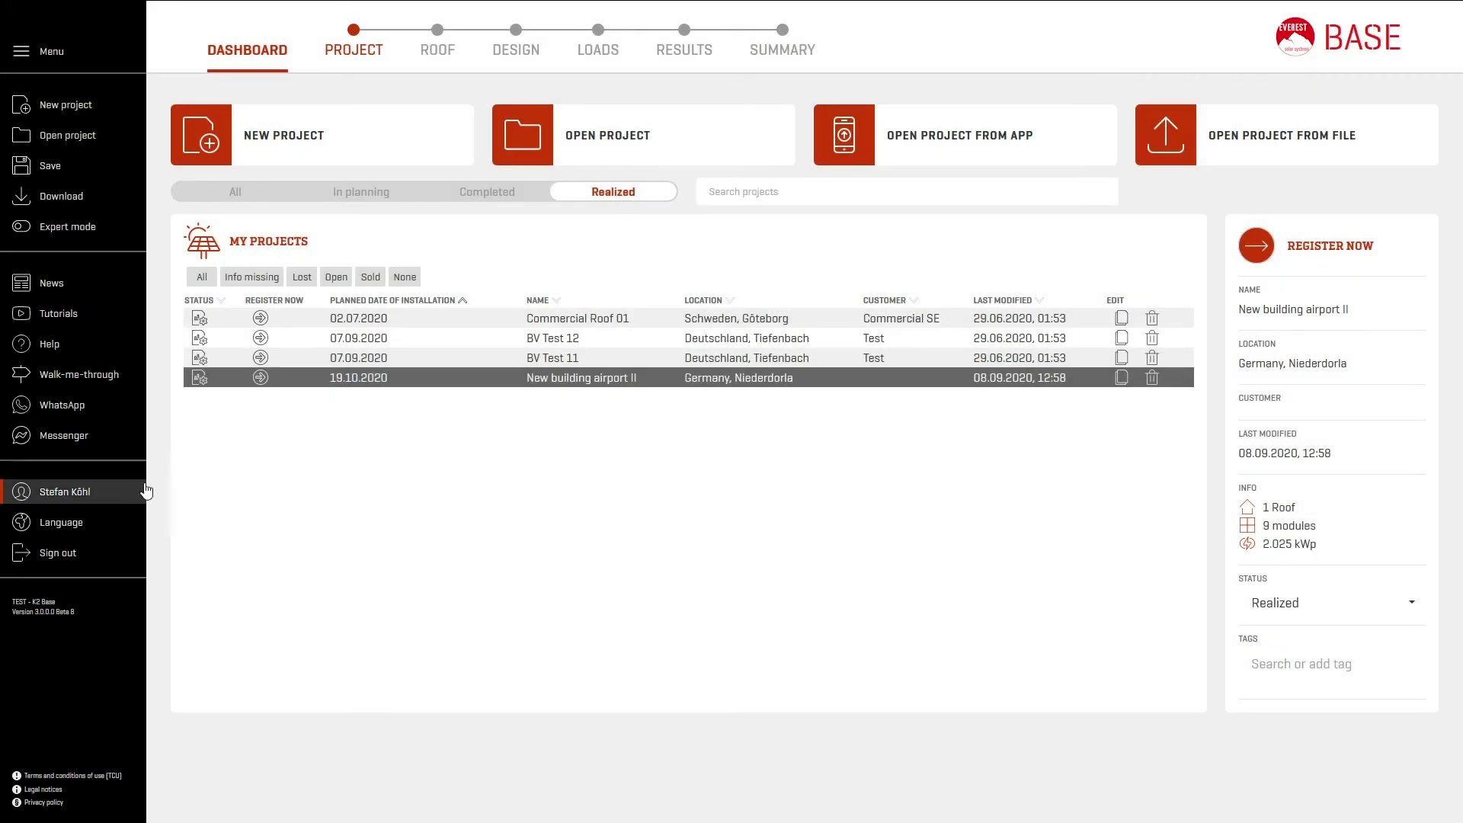
{"action": "left_click", "coordinate": [603, 438]}
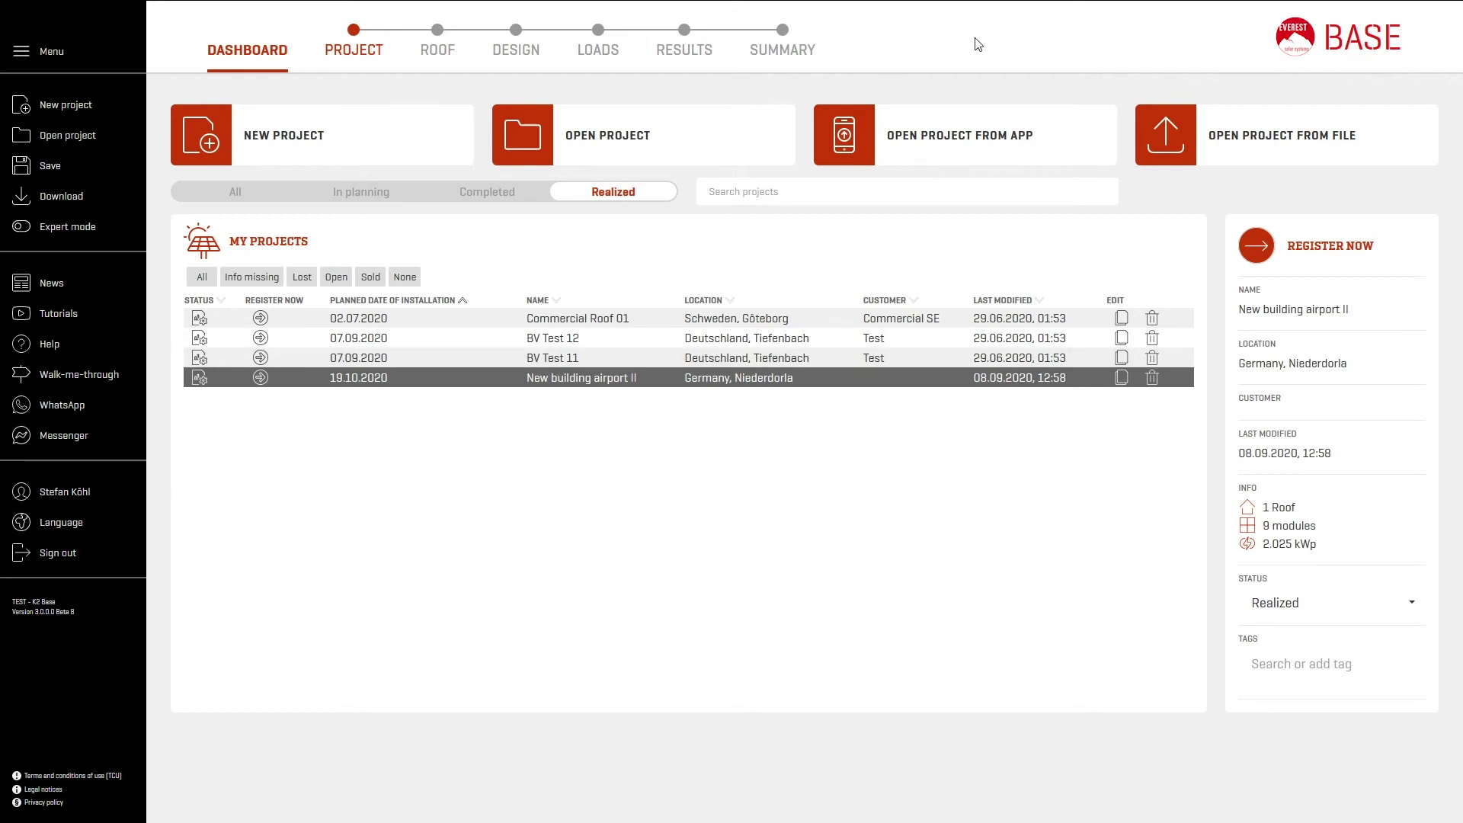
Open the user profile's Settings tab and keep Metric in the dimension unit dropdown
{"action": "left_click", "coordinate": [65, 494]}
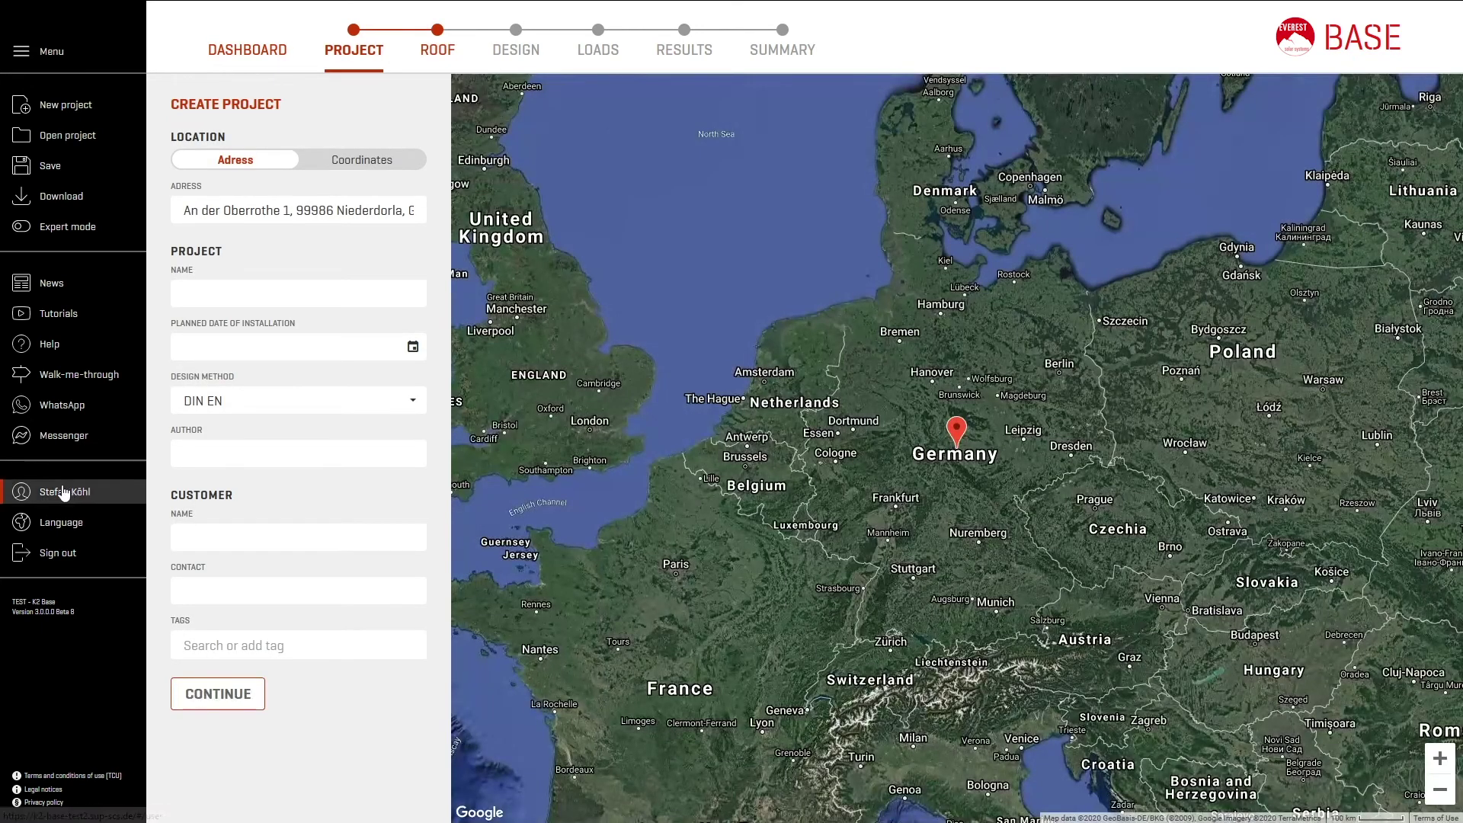
{"action": "left_click", "coordinate": [65, 491]}
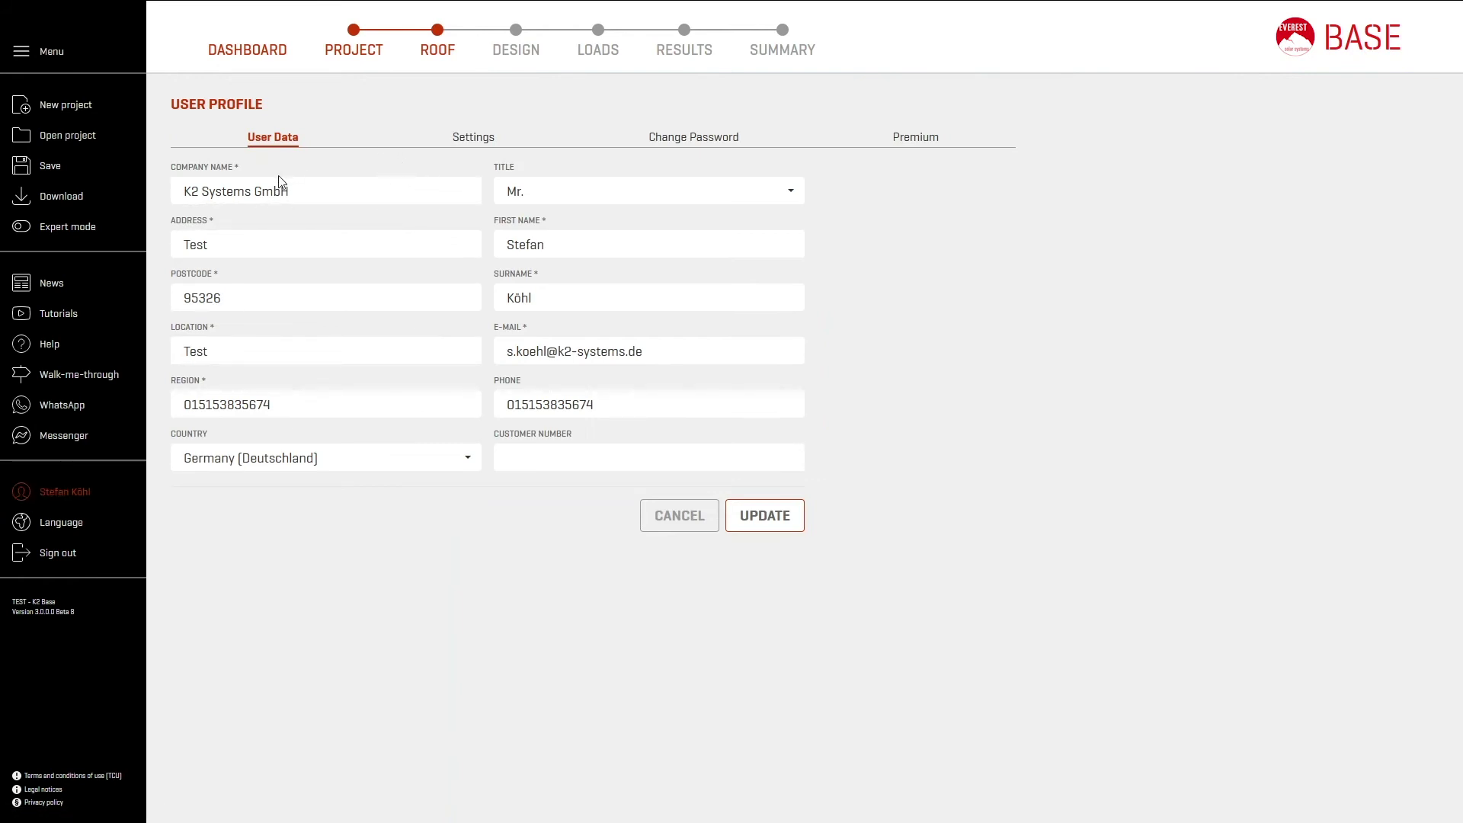
{"action": "left_click", "coordinate": [473, 137]}
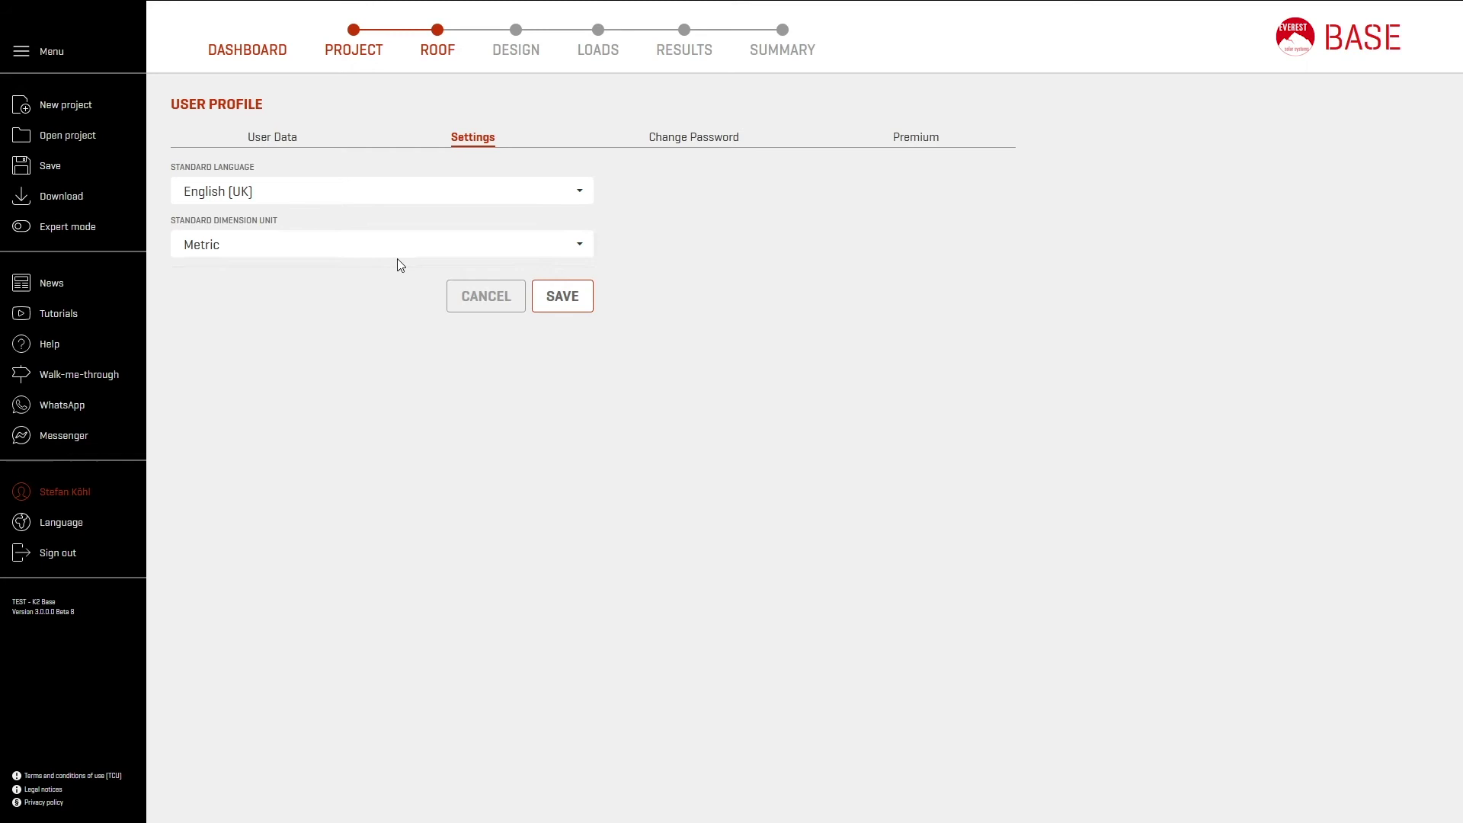
{"action": "left_click", "coordinate": [578, 248]}
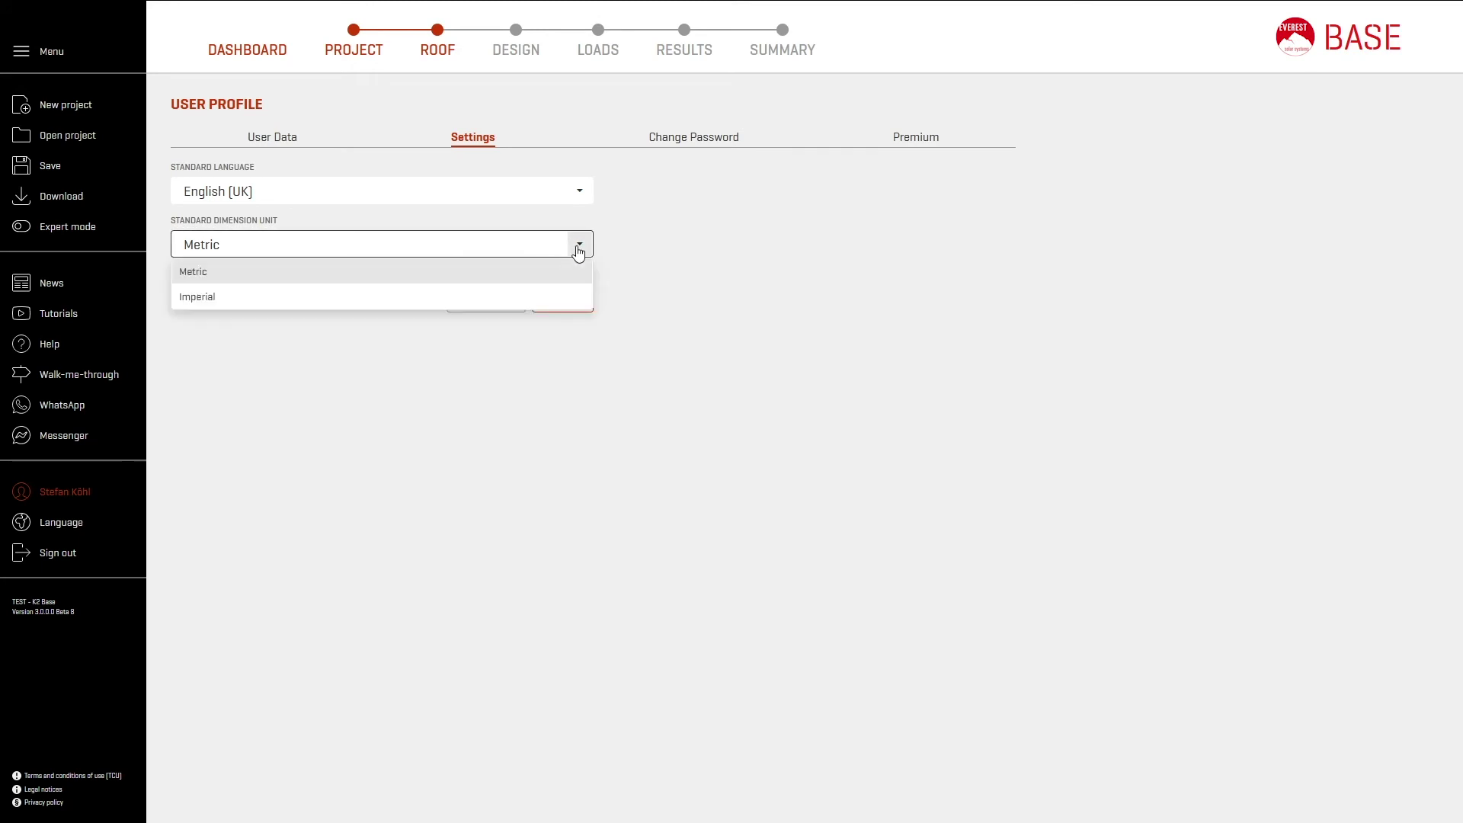
{"action": "left_click", "coordinate": [579, 248]}
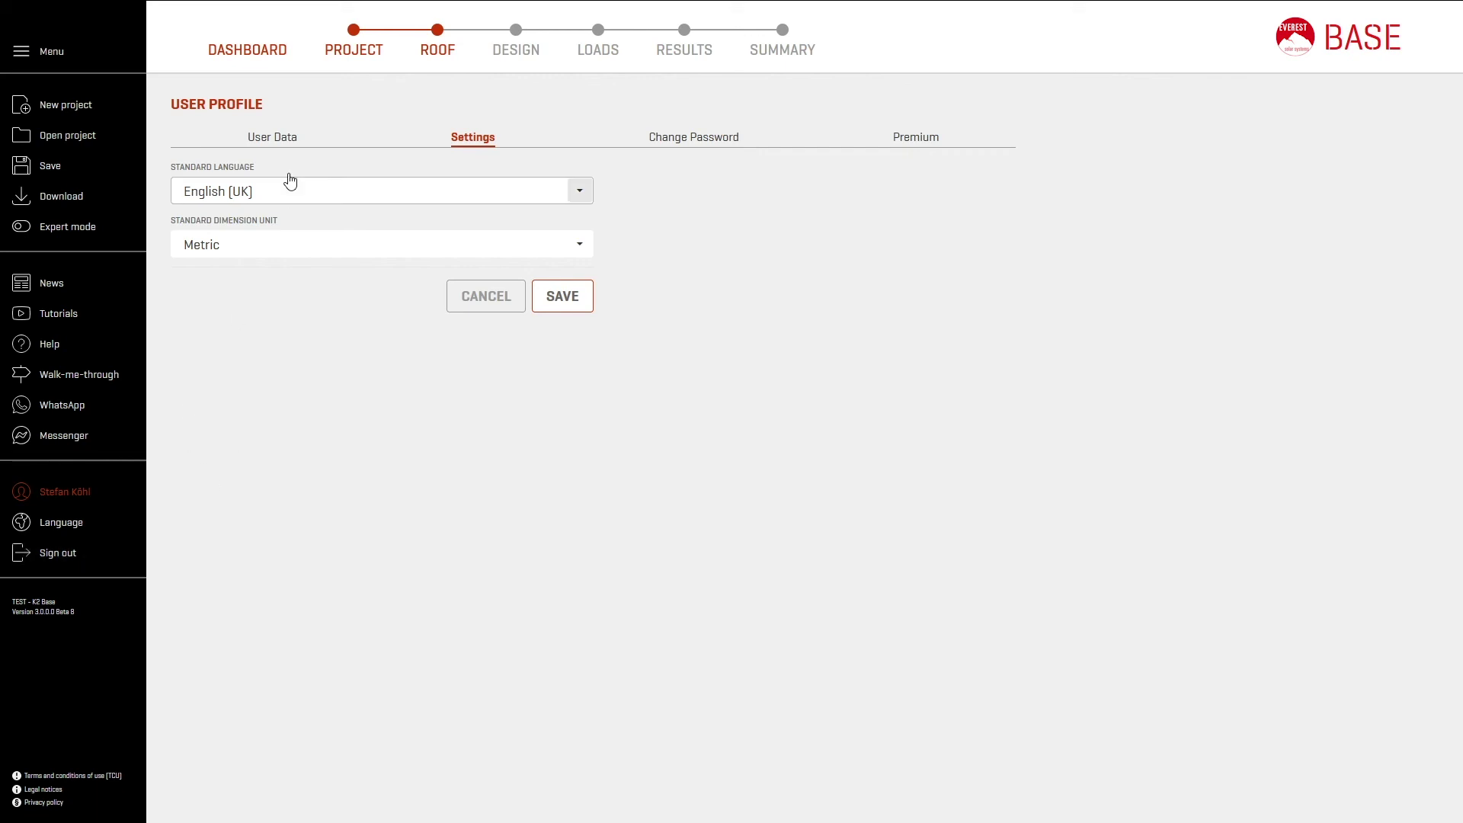
{"action": "left_click", "coordinate": [346, 56]}
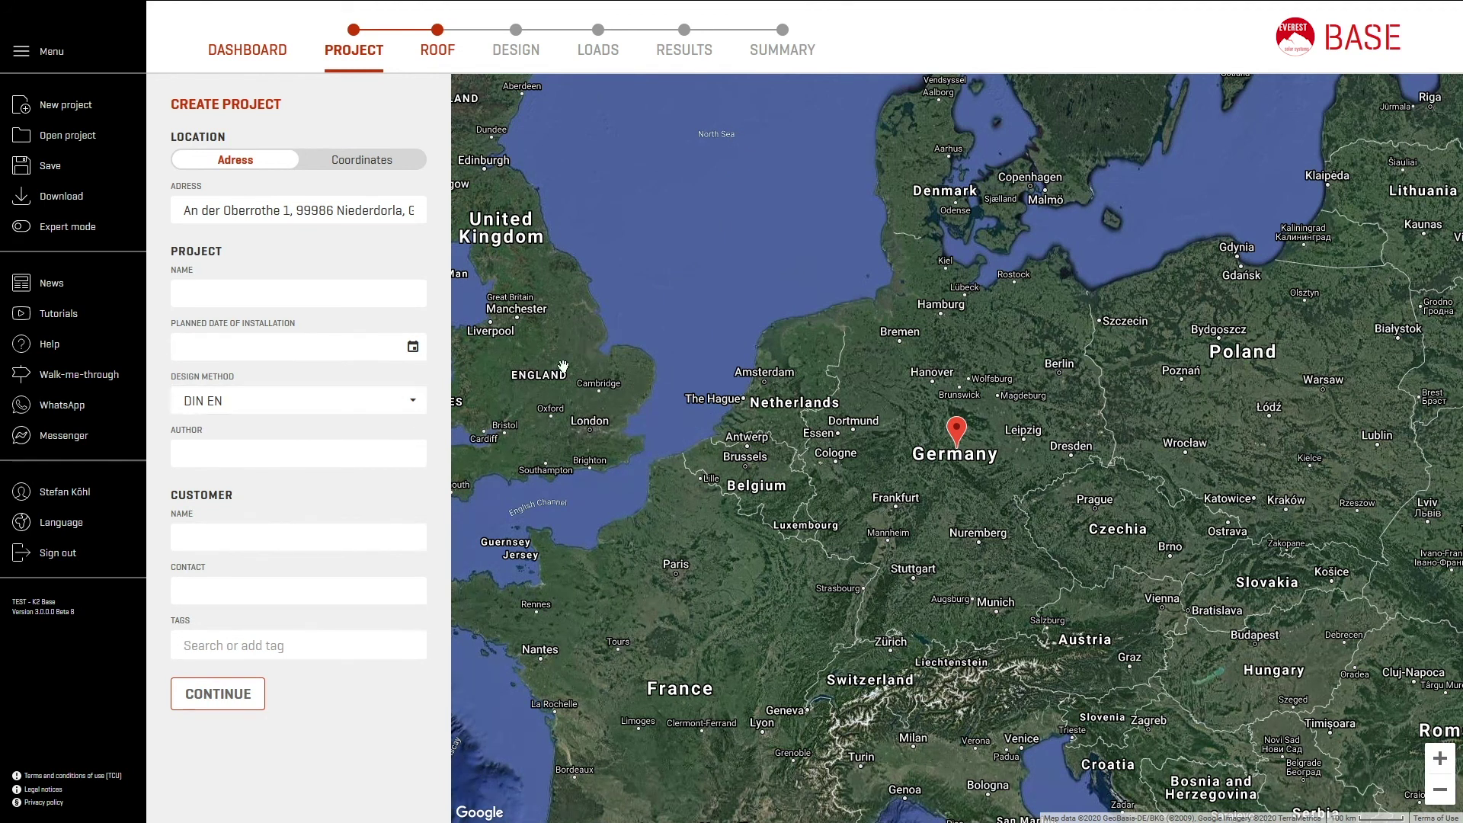
{"action": "left_click", "coordinate": [57, 527]}
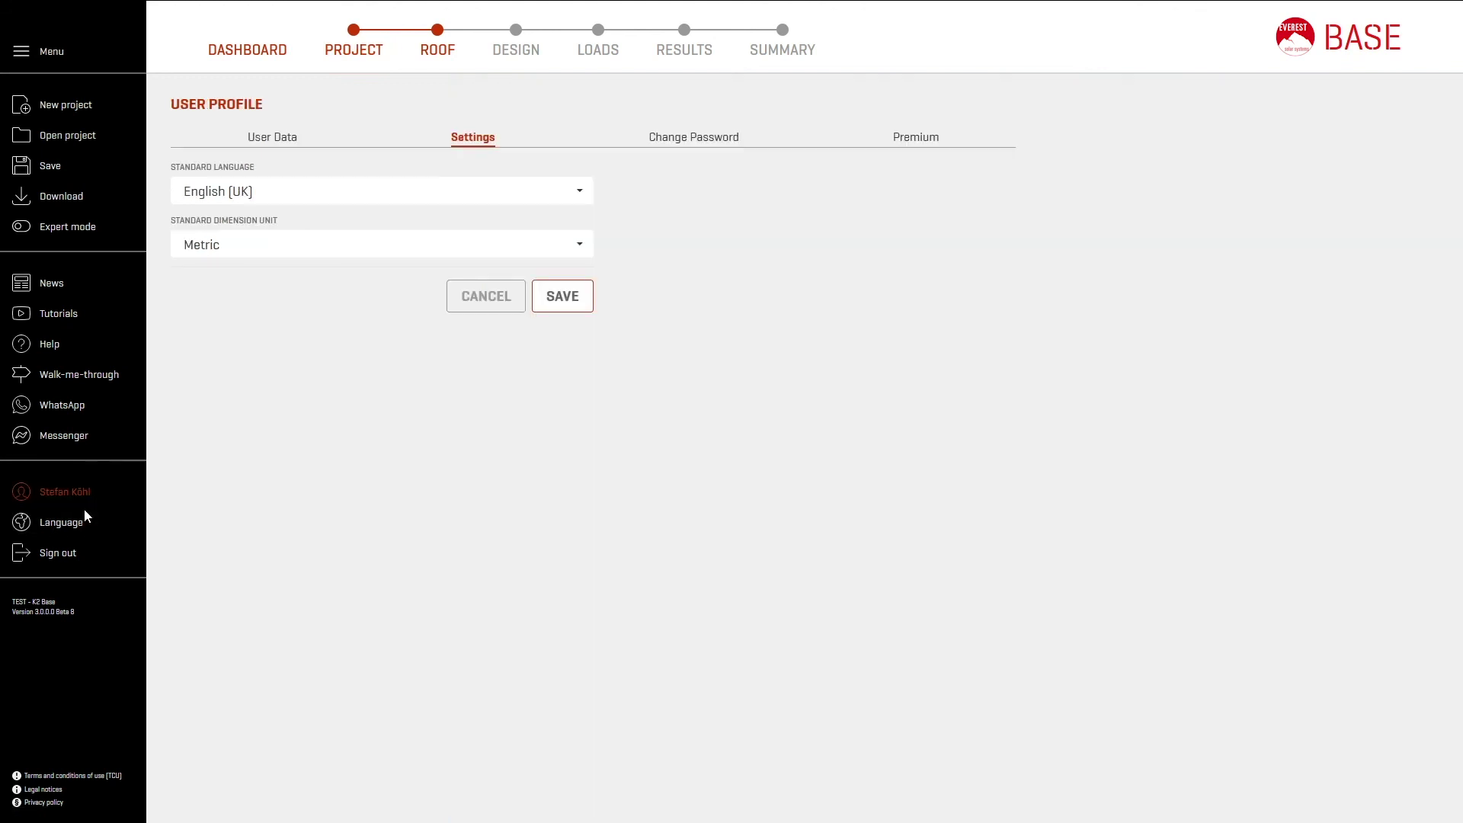